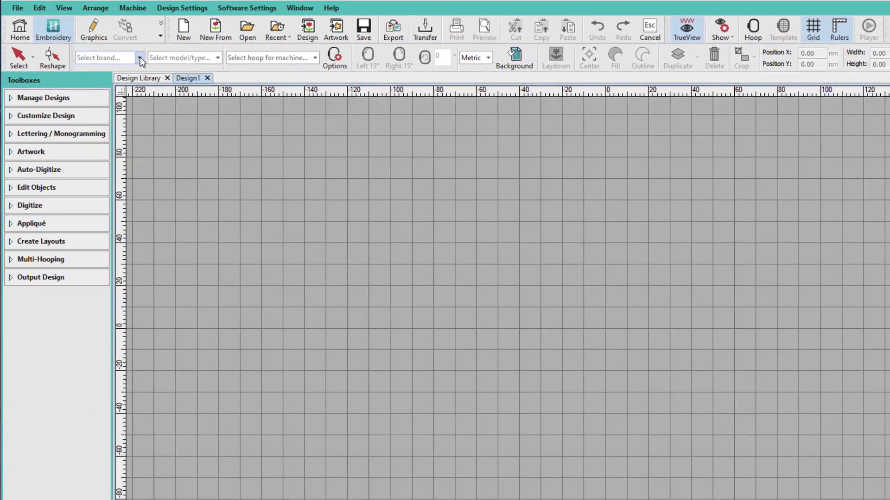
# Set the machine to a Janome MC11000 and check the hoops it offers
pyautogui.click(112, 46)
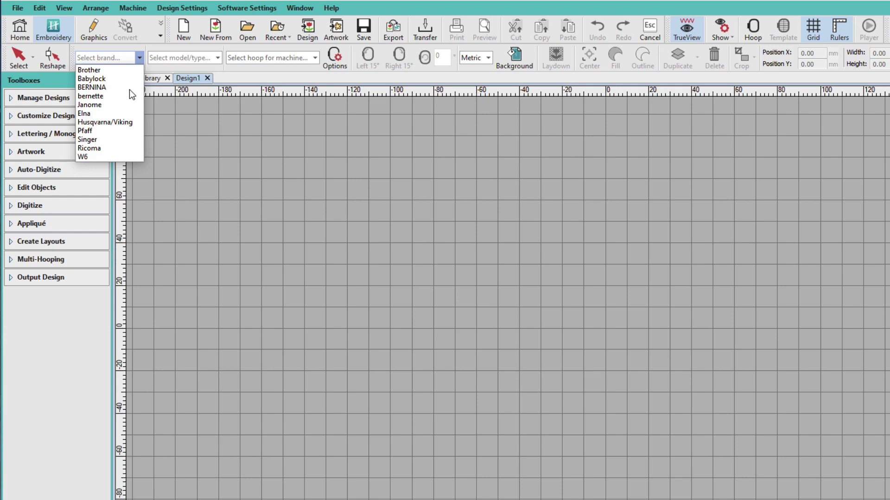
pyautogui.click(118, 107)
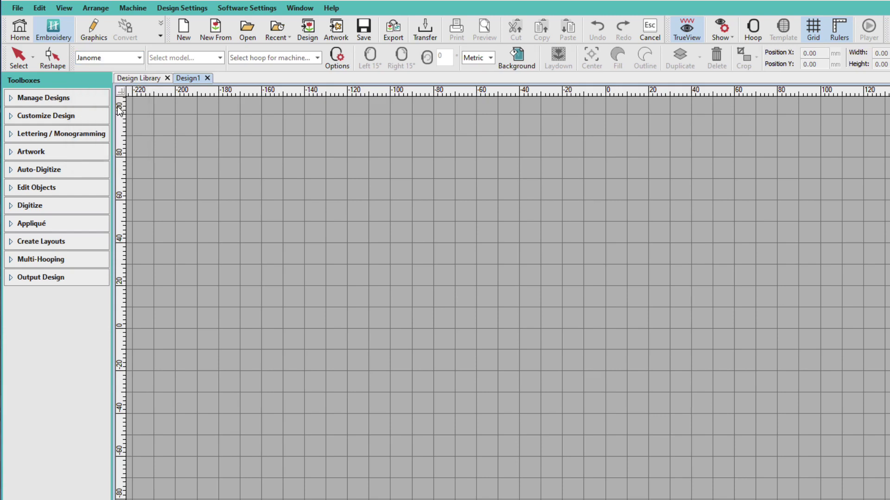
pyautogui.click(220, 59)
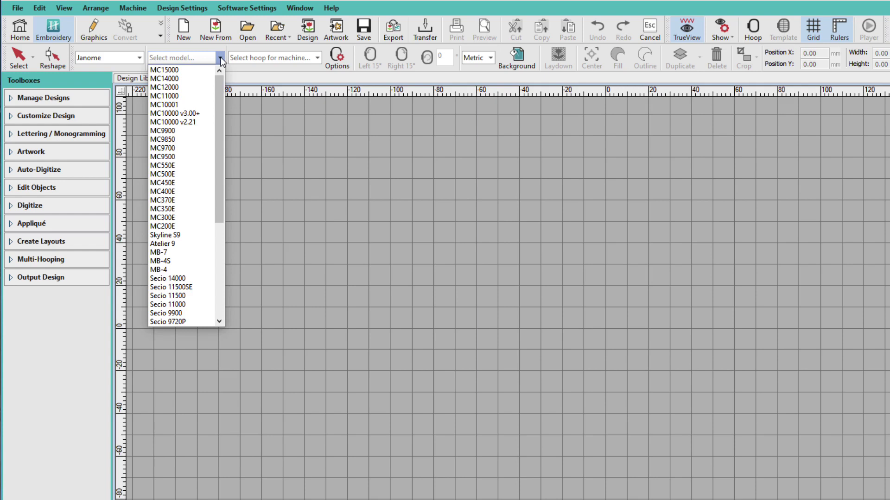
pyautogui.click(190, 95)
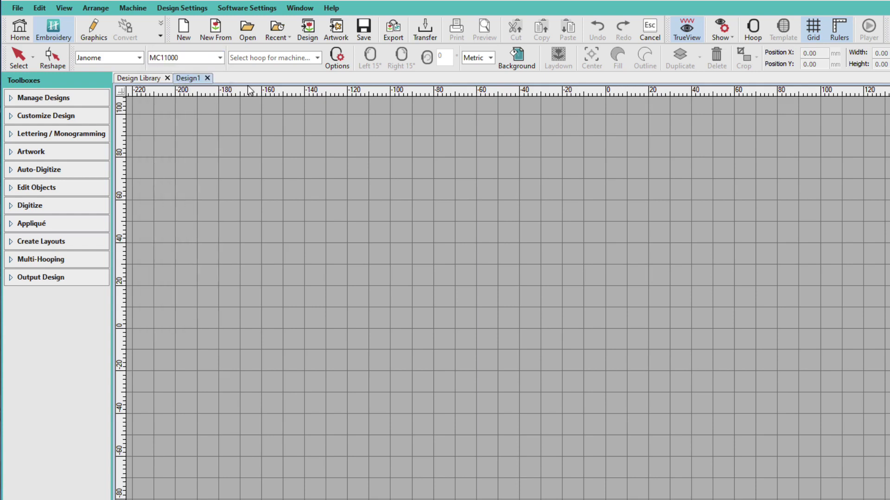
pyautogui.click(353, 58)
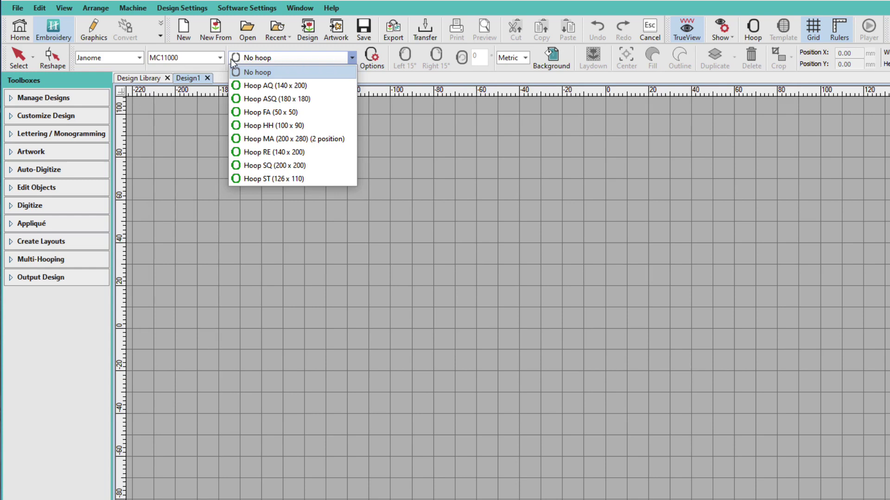
# Change the Janome model to MC300E and review its hoop list
pyautogui.click(219, 58)
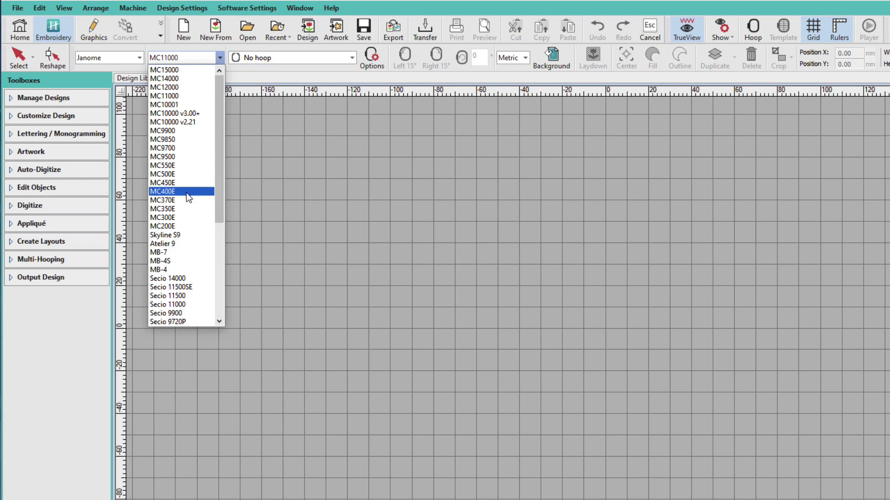
pyautogui.click(184, 217)
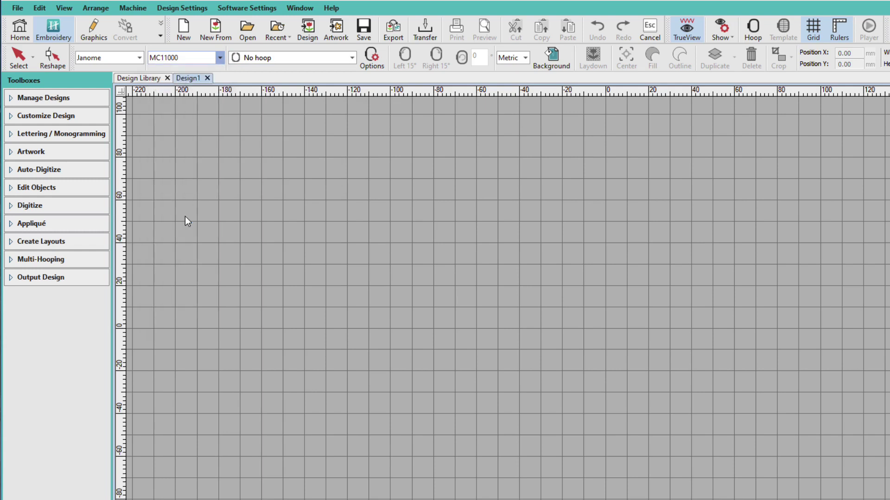
pyautogui.click(375, 58)
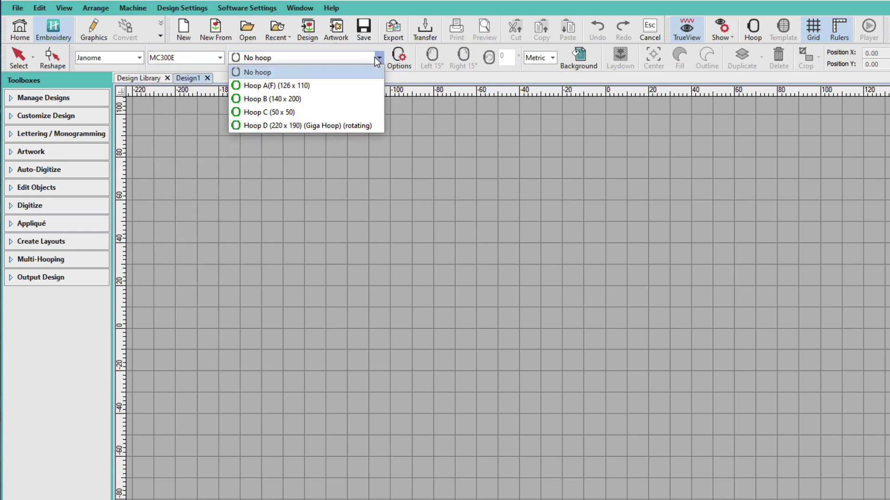
# Target a Brother Single-needle machine and list its hoops, starting at 10(W) x 50(H) mm
pyautogui.click(138, 58)
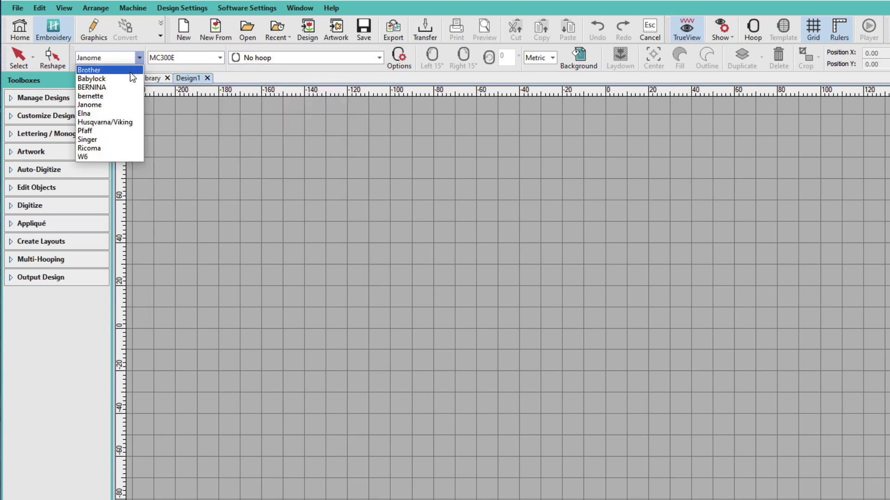
pyautogui.click(130, 72)
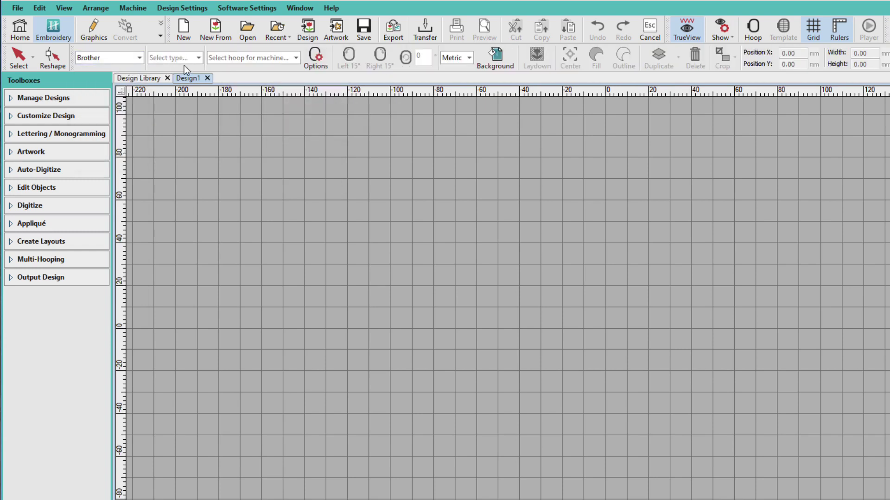
pyautogui.click(199, 59)
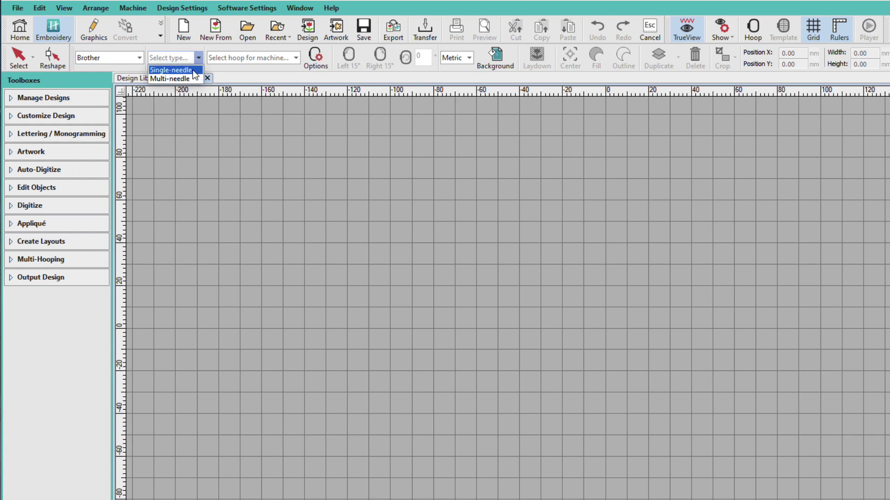
pyautogui.click(191, 71)
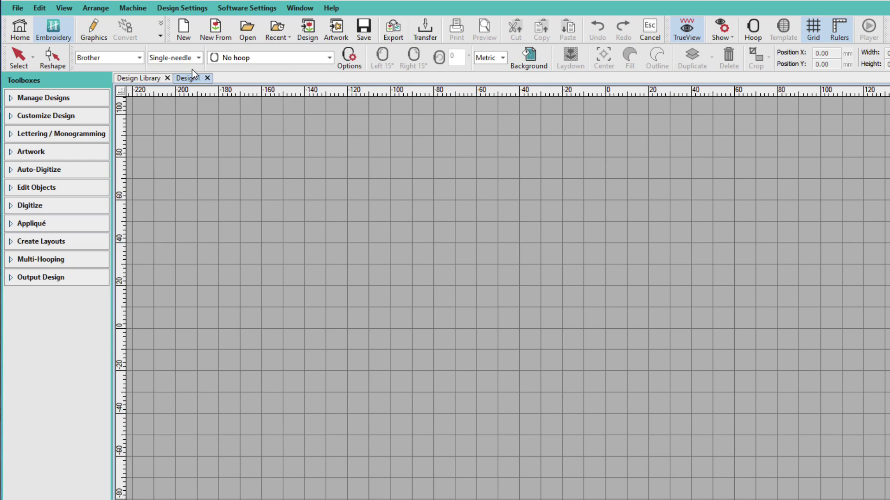
pyautogui.click(328, 58)
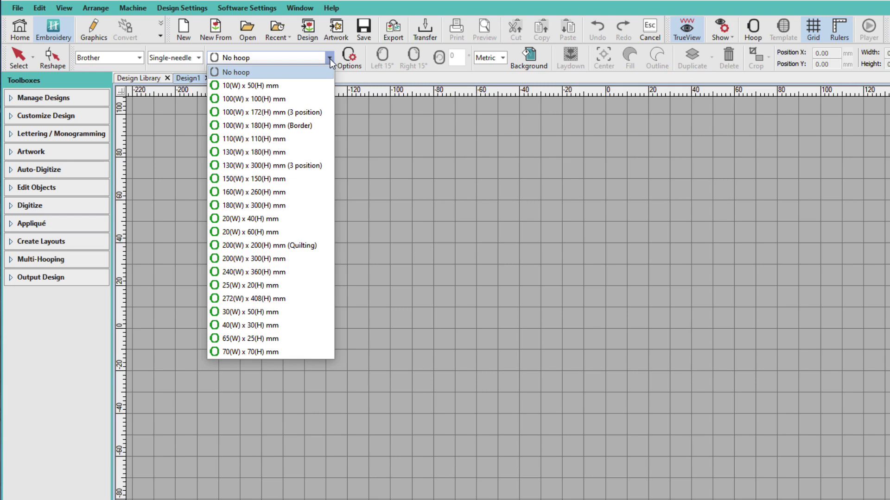
# In Add/Remove Hoops, move the eight Brother-only hoops to Available
pyautogui.click(348, 56)
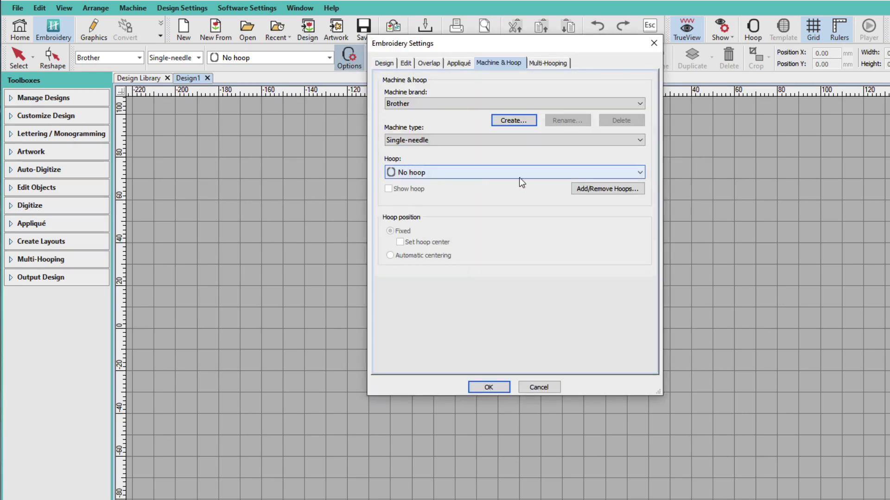
pyautogui.click(602, 190)
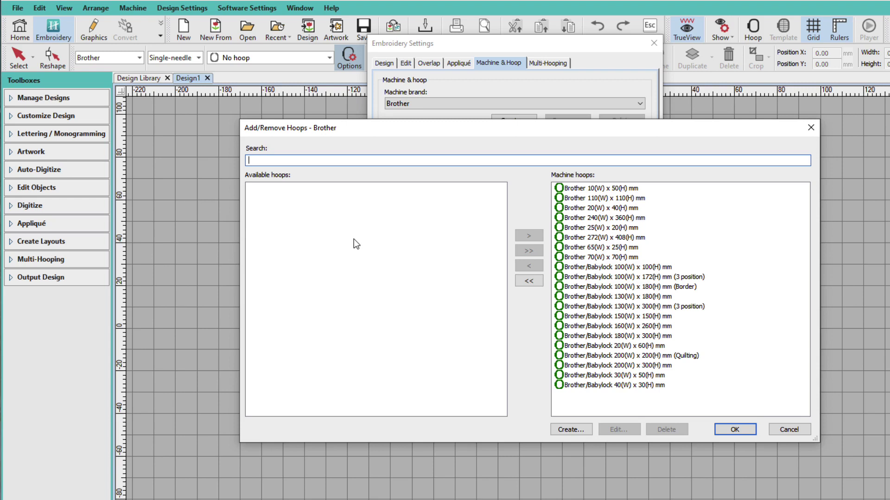
pyautogui.click(595, 190)
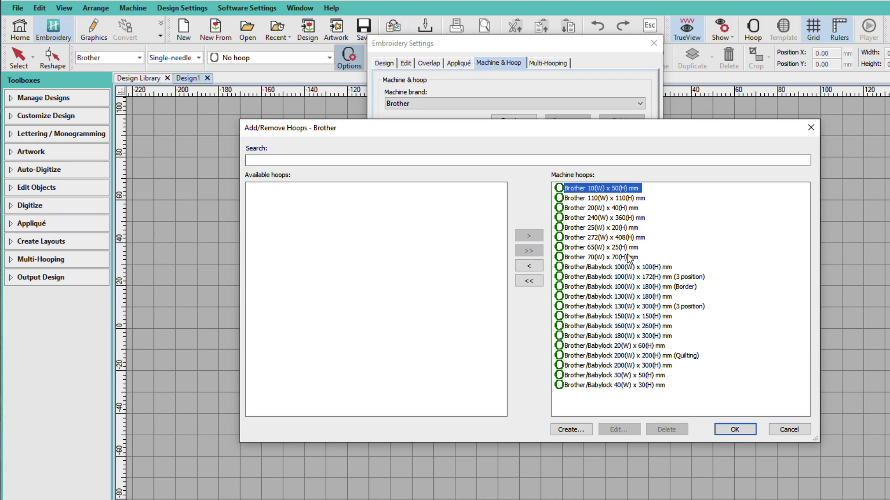
pyautogui.keyDown('shift'); pyautogui.click(629, 258); pyautogui.keyUp('shift')
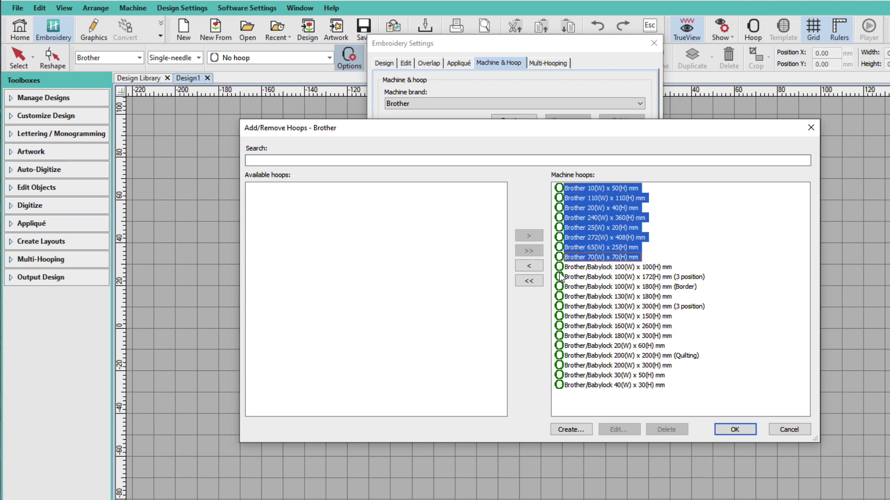
pyautogui.click(529, 267)
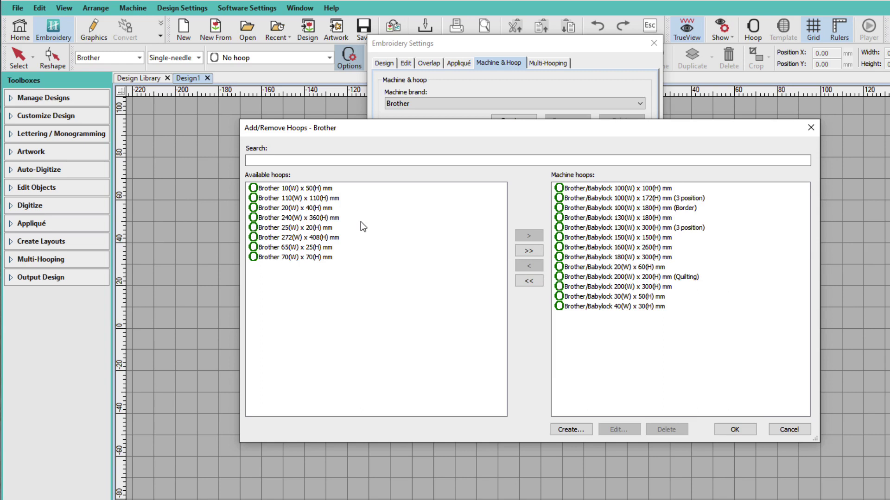
# Also remove the 20x60, 30x50, 40x30, 130x300 and 100x172 mm hoops, then save
pyautogui.click(592, 270)
pyautogui.doubleClick(592, 270)
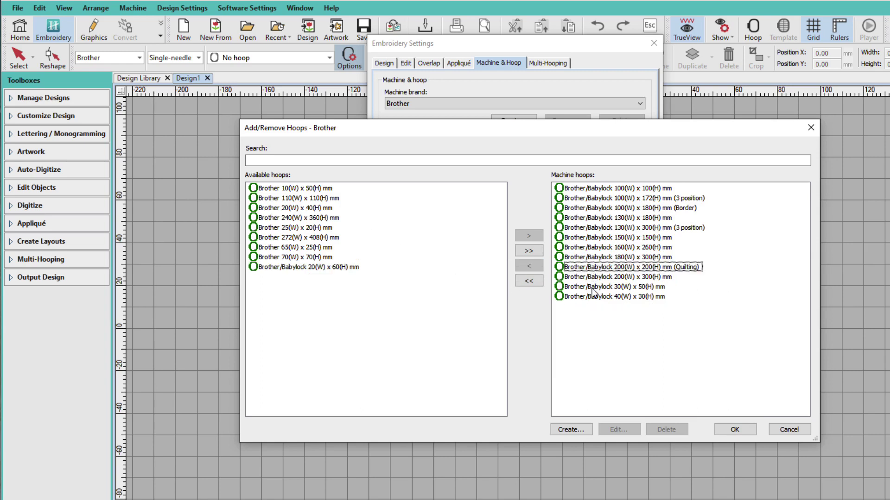
pyautogui.doubleClick(592, 287)
pyautogui.doubleClick(592, 287)
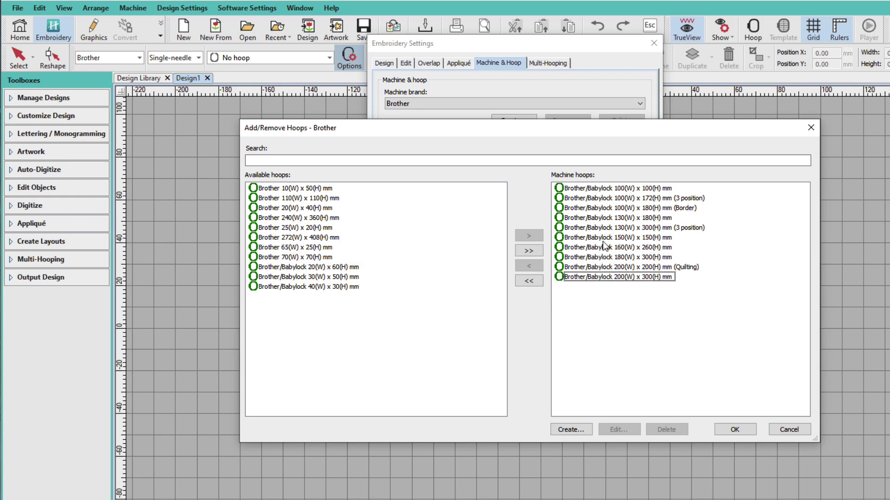
pyautogui.doubleClick(616, 228)
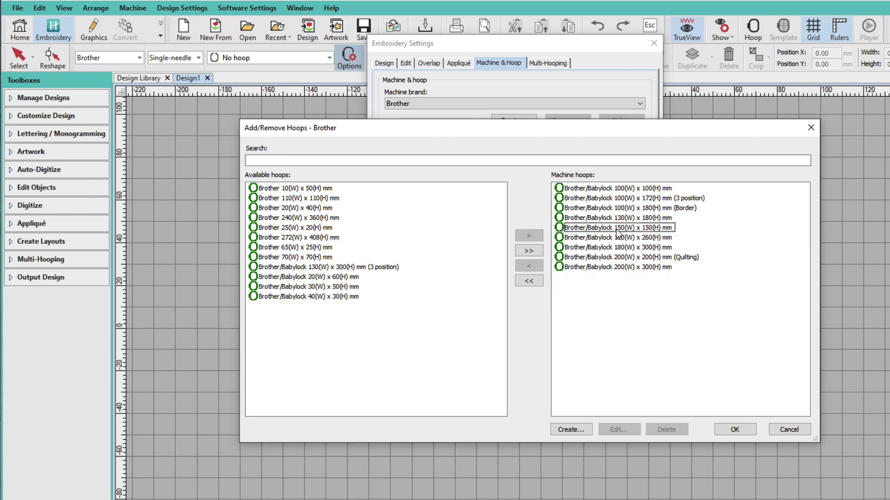
pyautogui.doubleClick(642, 200)
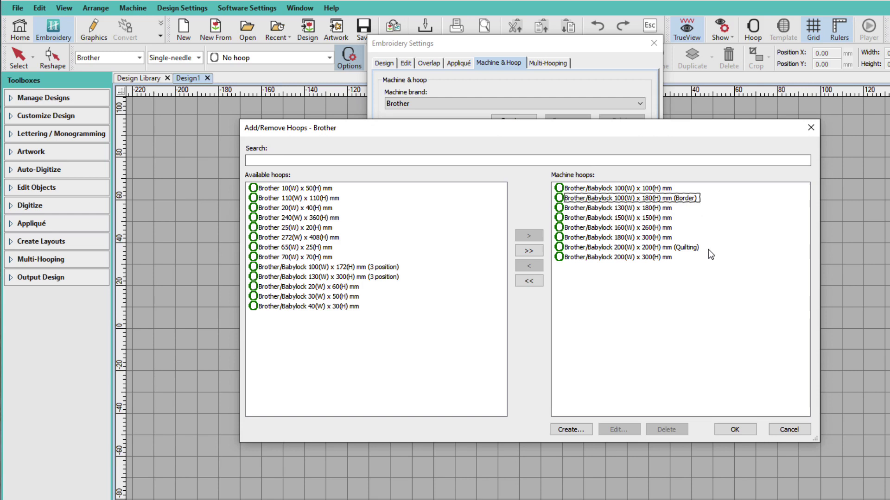
pyautogui.click(746, 431)
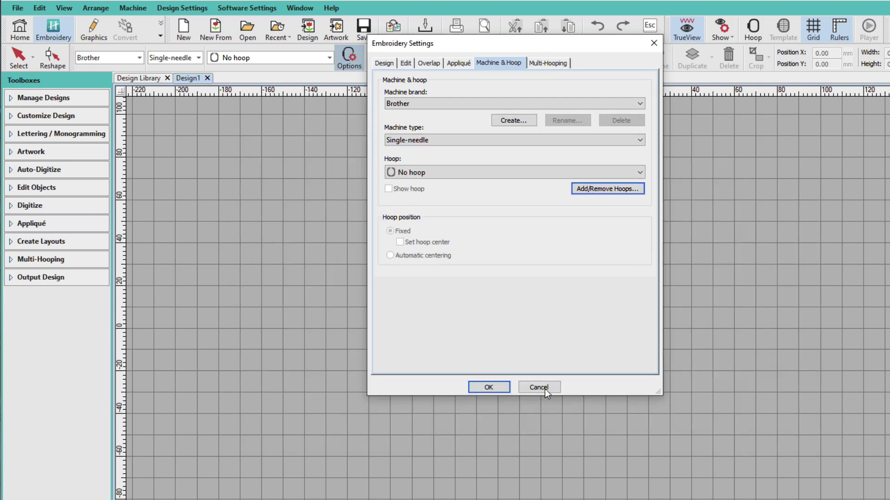
pyautogui.click(499, 387)
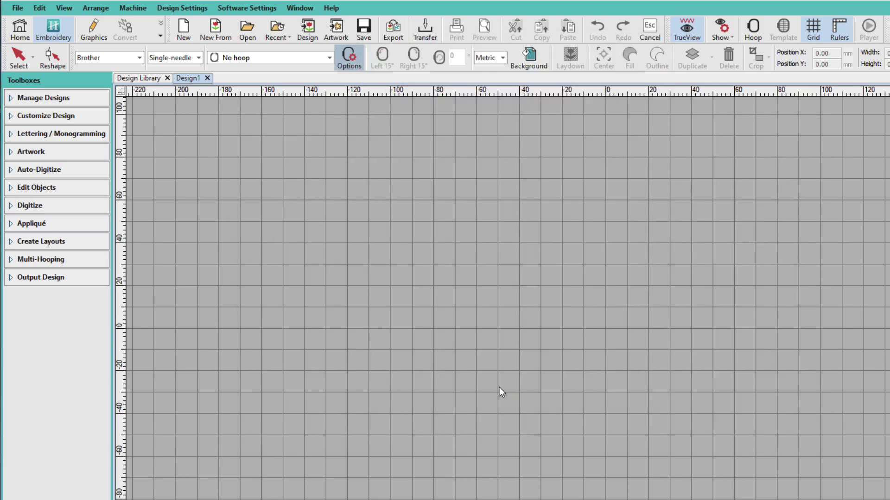
pyautogui.click(324, 58)
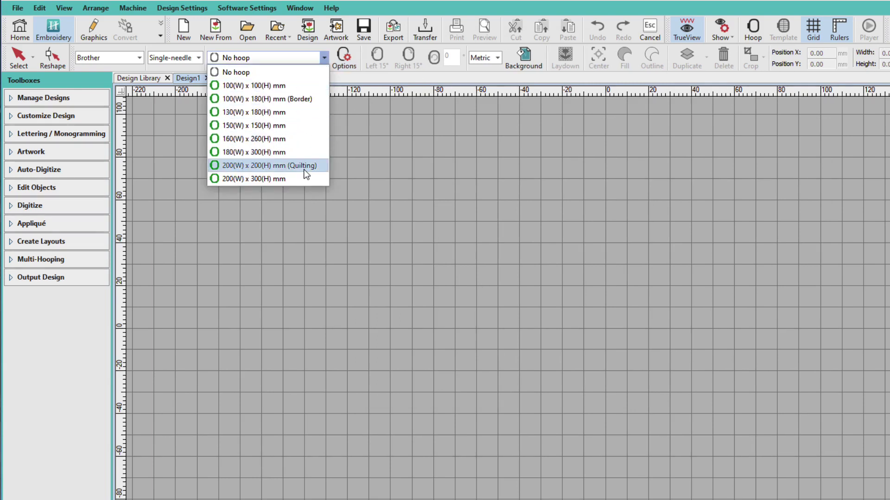
pyautogui.click(584, 209)
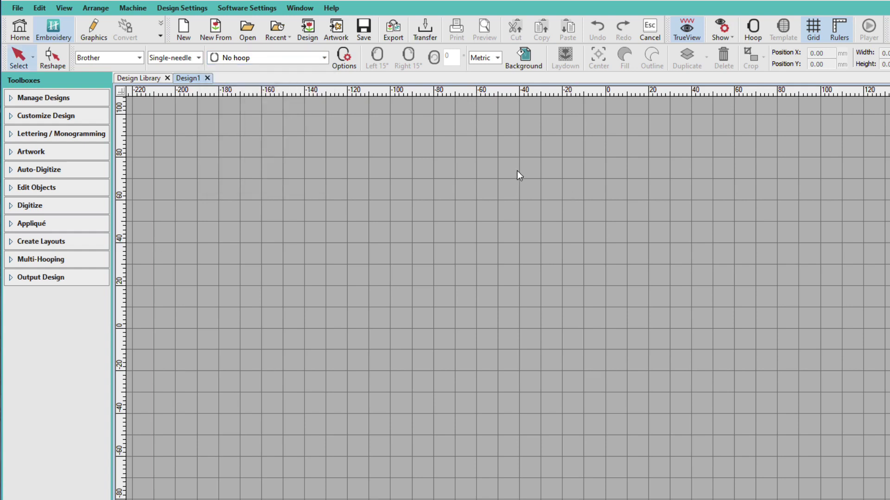
# Set recently used fonts to 5 in User Interface Settings
pyautogui.click(254, 10)
pyautogui.click(253, 21)
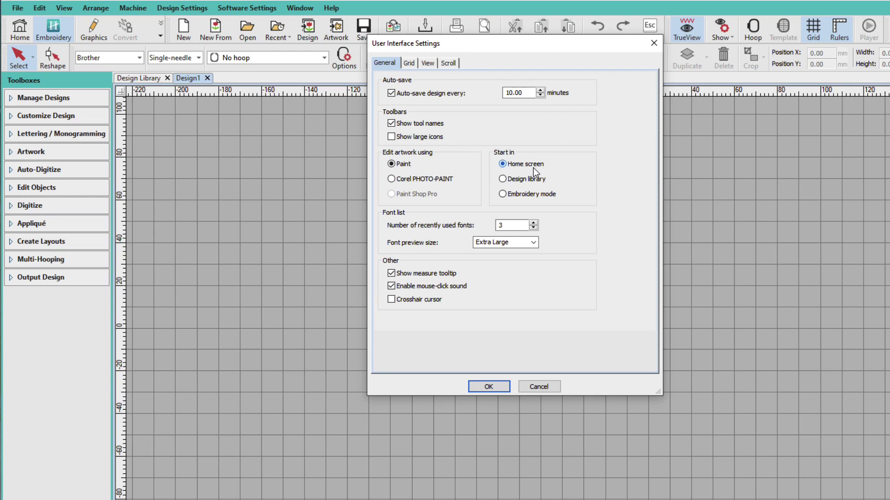
pyautogui.doubleClick(501, 225)
pyautogui.write('10')
pyautogui.hotkey('ctrl', 'z')
pyautogui.write('5')
# Keep the font preview at Extra Large and disable the mouse-click sound
pyautogui.click(535, 244)
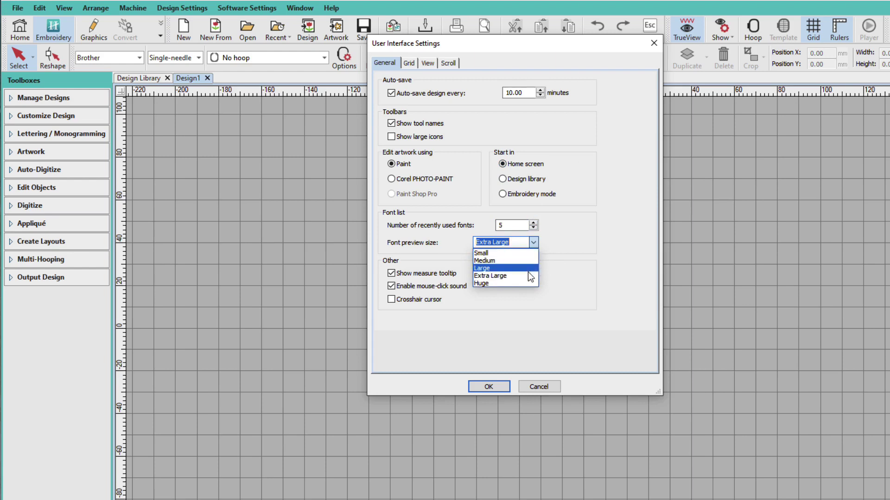
pyautogui.click(505, 277)
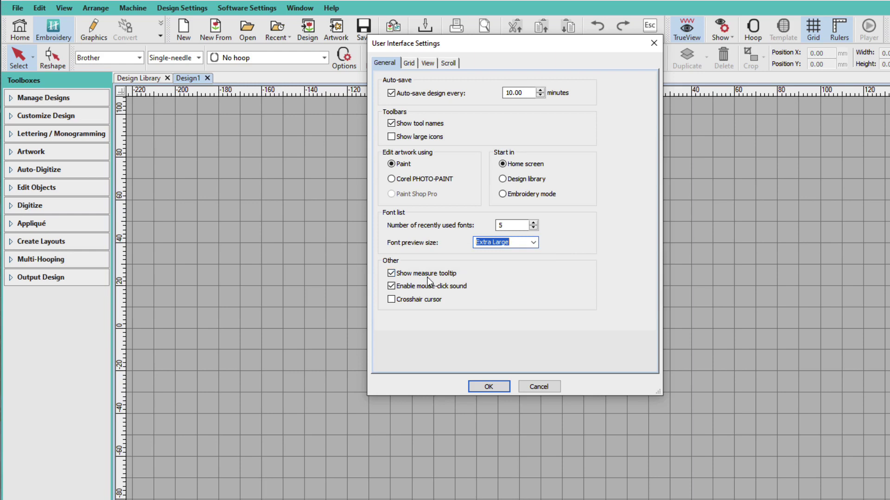
pyautogui.click(392, 291)
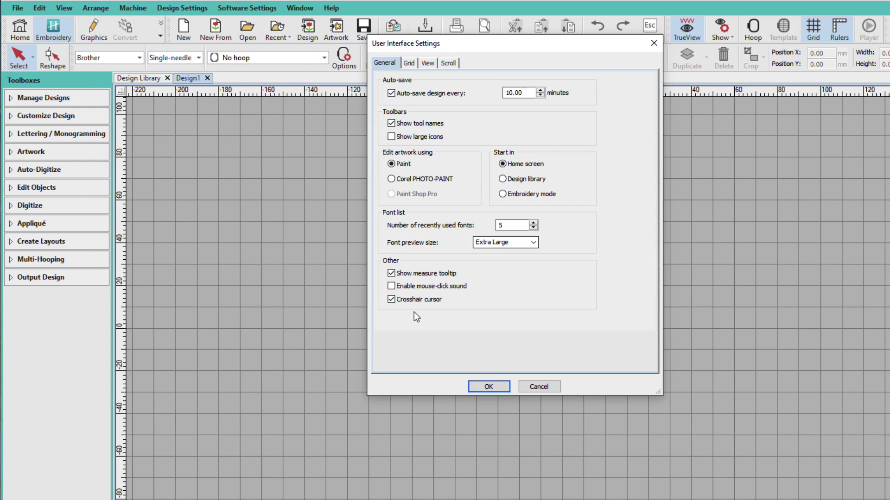
# Turn the design grid Off, then look over the View and Scroll preference pages
pyautogui.click(409, 64)
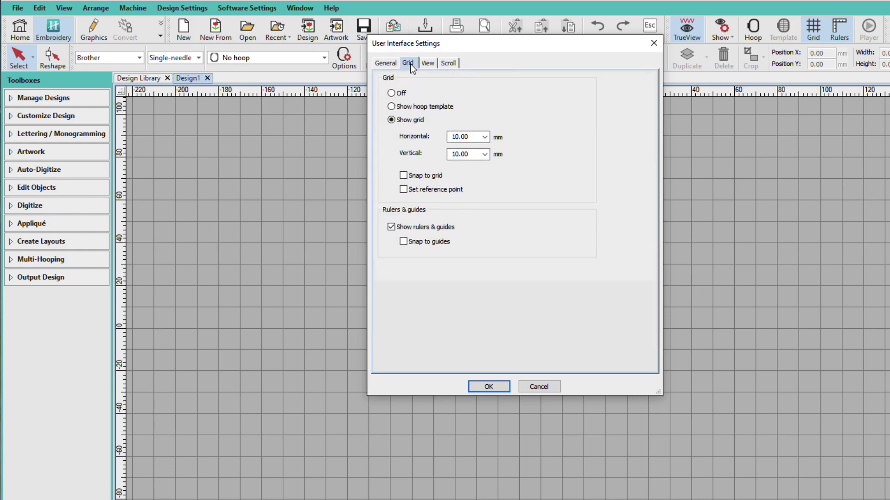
pyautogui.click(391, 93)
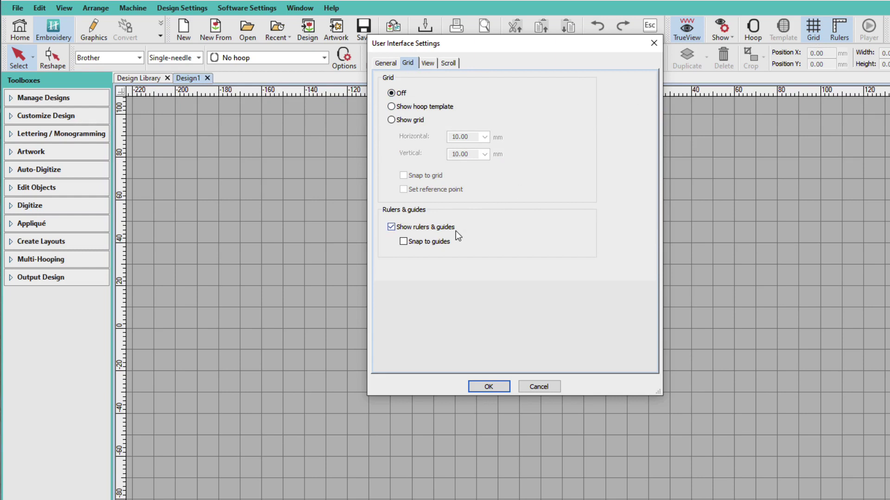
pyautogui.click(430, 64)
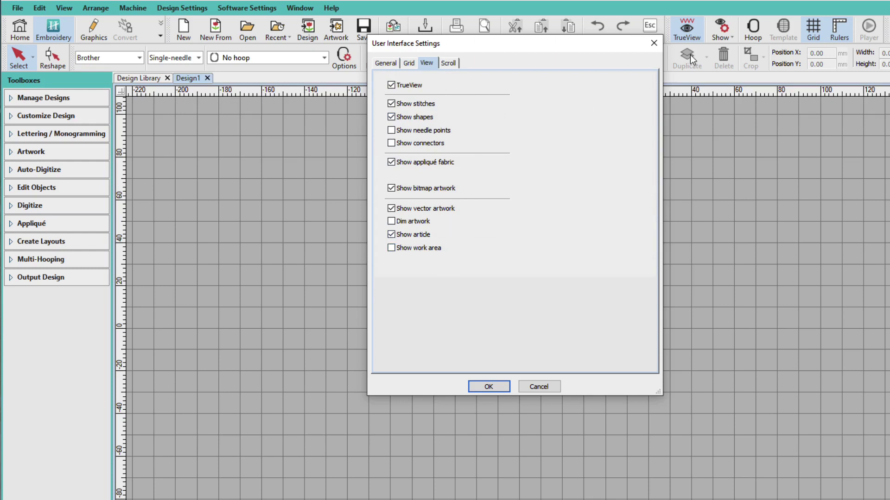
pyautogui.click(449, 65)
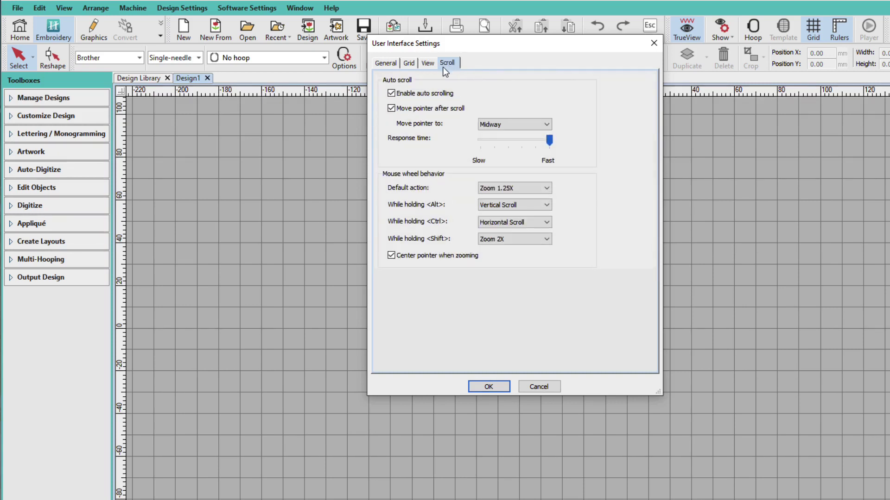
# Disable auto scrolling, set the mouse-wheel default to Vertical Scroll, and apply the settings
pyautogui.click(390, 93)
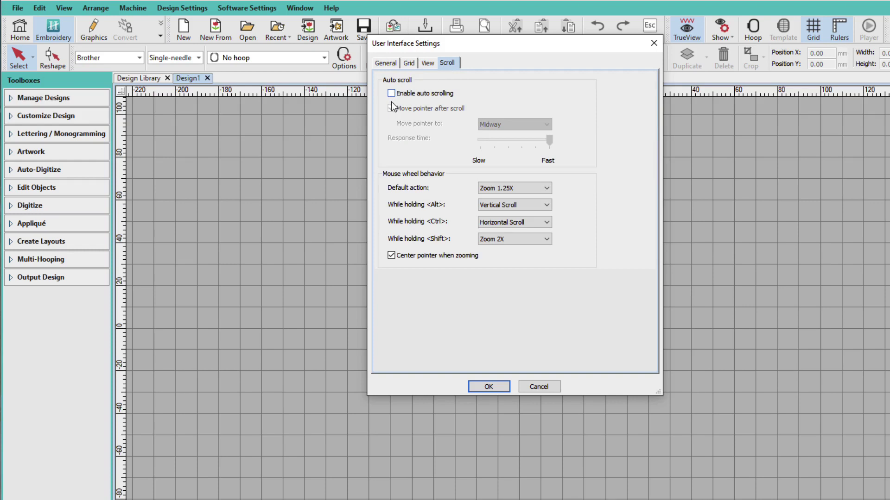
pyautogui.click(497, 187)
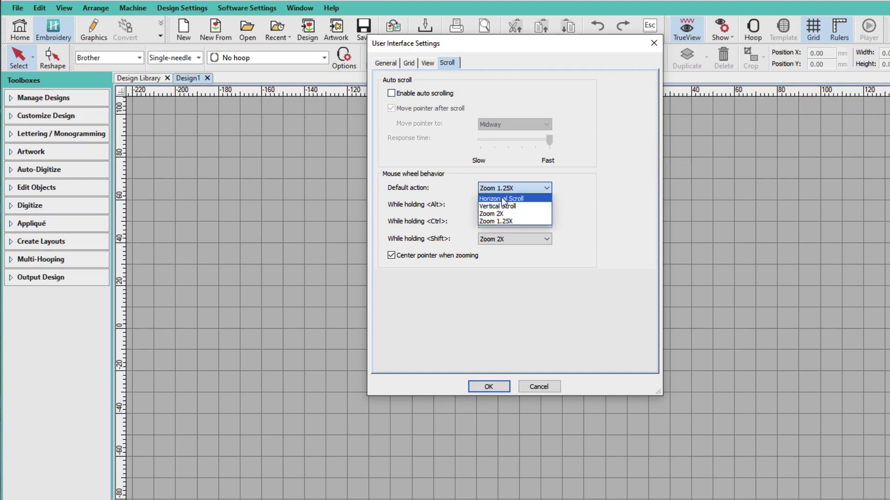
pyautogui.click(500, 205)
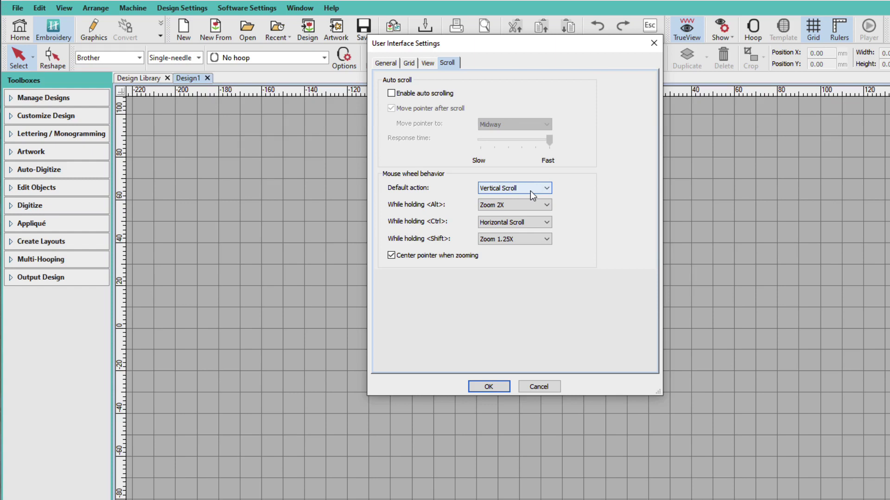
pyautogui.click(495, 386)
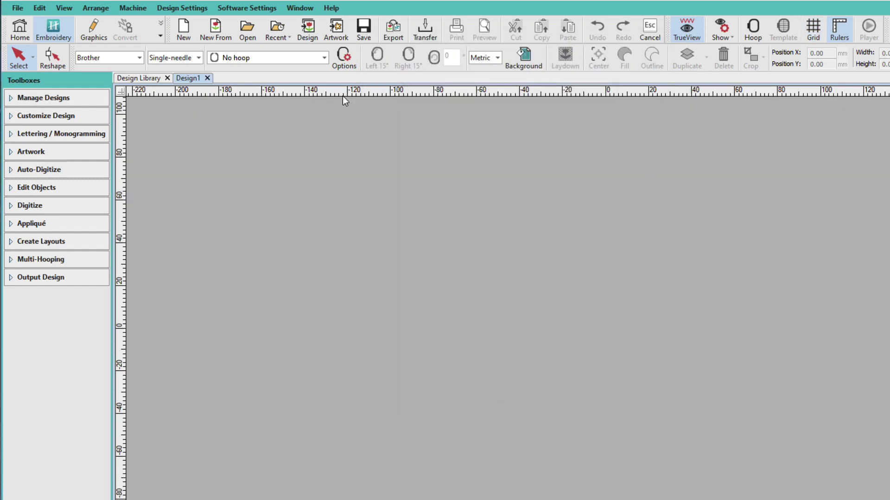
# Show the Design page of Embroidery Settings, with its machine-file recognition options
pyautogui.click(267, 8)
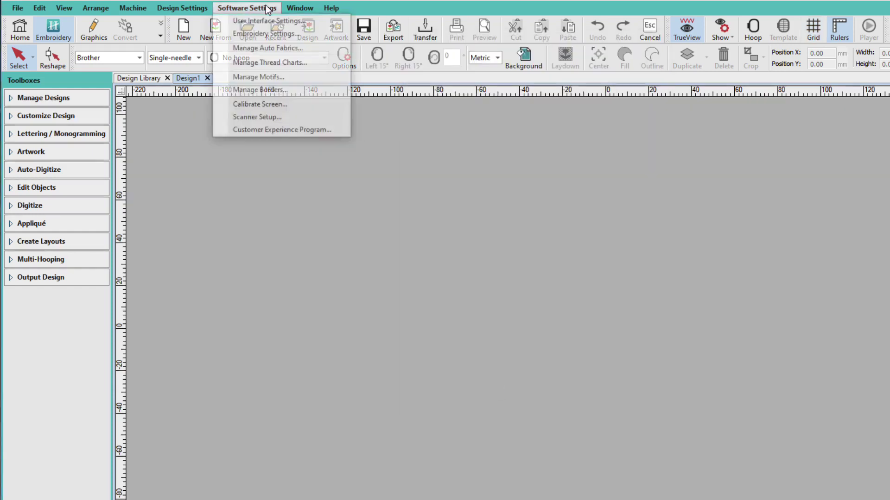
pyautogui.click(269, 34)
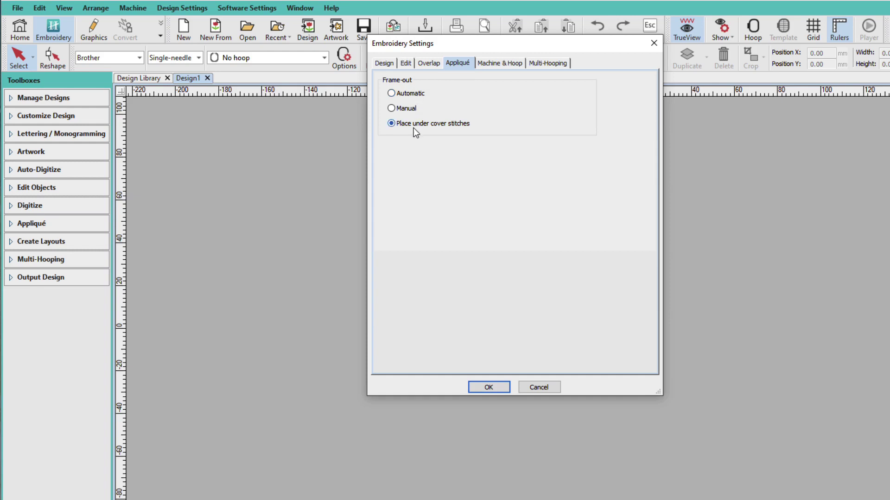
pyautogui.click(387, 63)
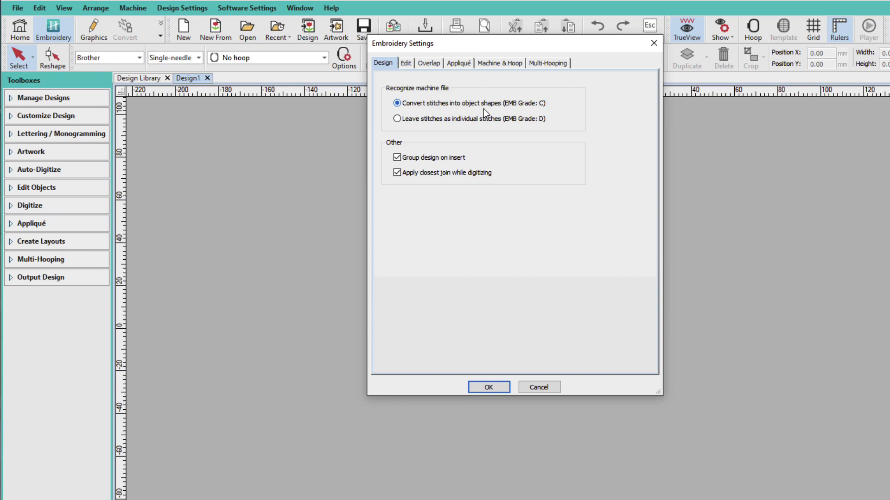
# Select Leave stitches as individual stitches (EMB Grade: D) and move to the Edit page
pyautogui.click(398, 119)
pyautogui.hotkey('ctrl', 'Tab')
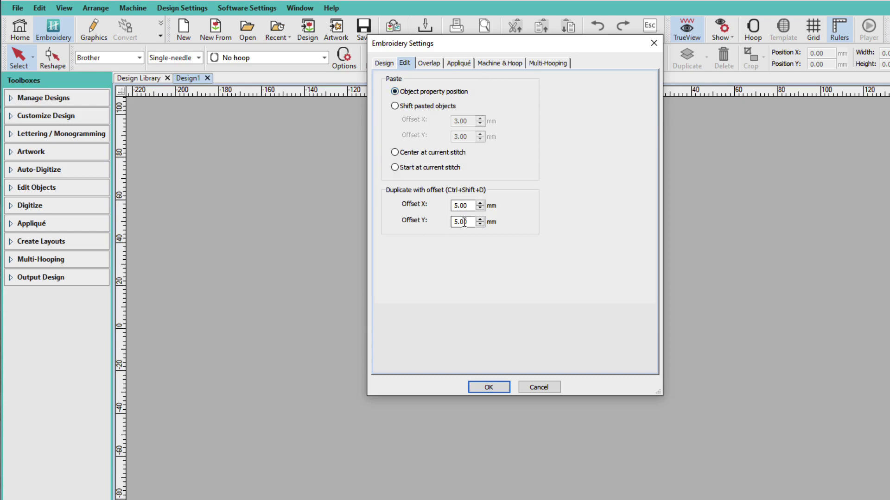
# Browse the Overlap, Appliqué and Machine & Hoop pages of Embroidery Settings
pyautogui.click(427, 63)
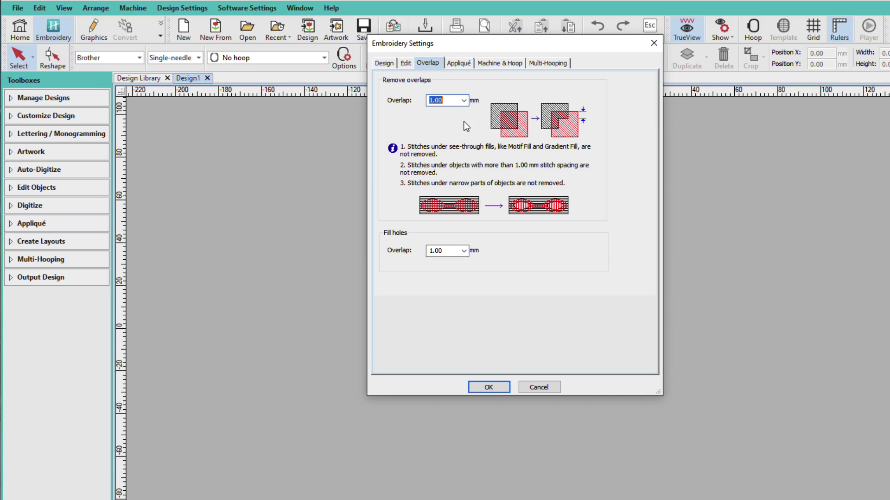
pyautogui.click(459, 64)
pyautogui.click(497, 64)
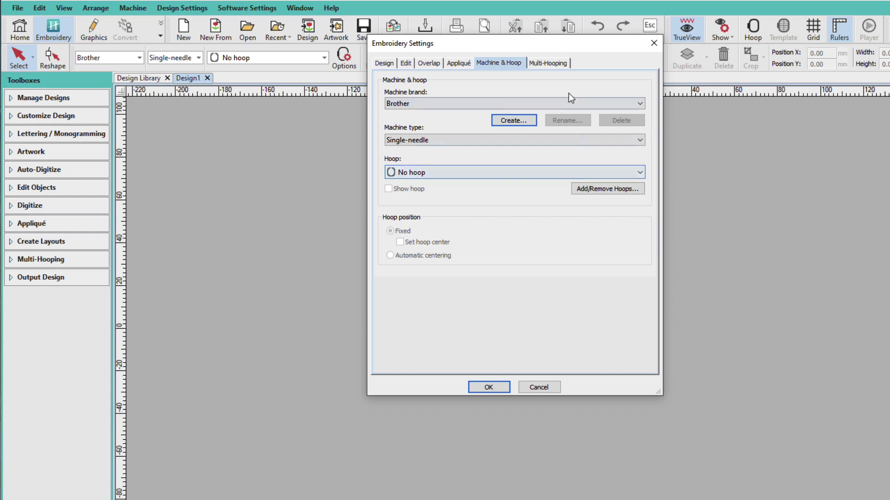
# Check the Multi-Hooping page, then confirm Embroidery Settings with OK
pyautogui.click(558, 64)
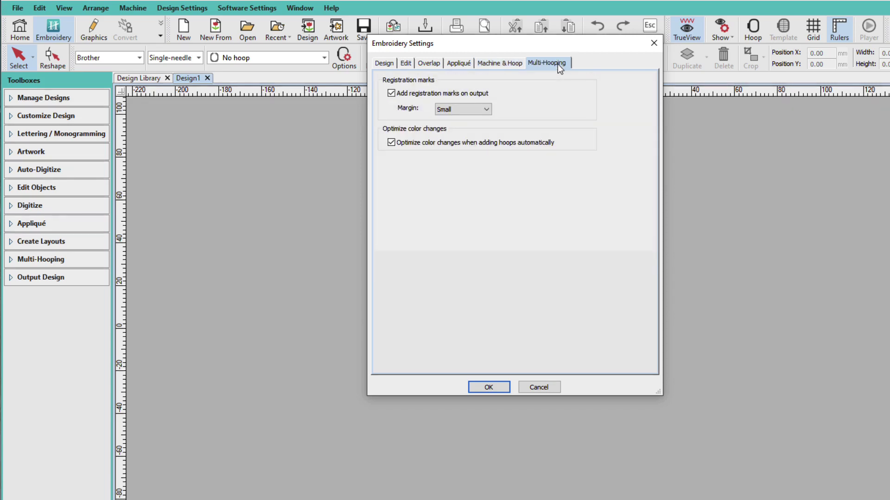
pyautogui.click(499, 385)
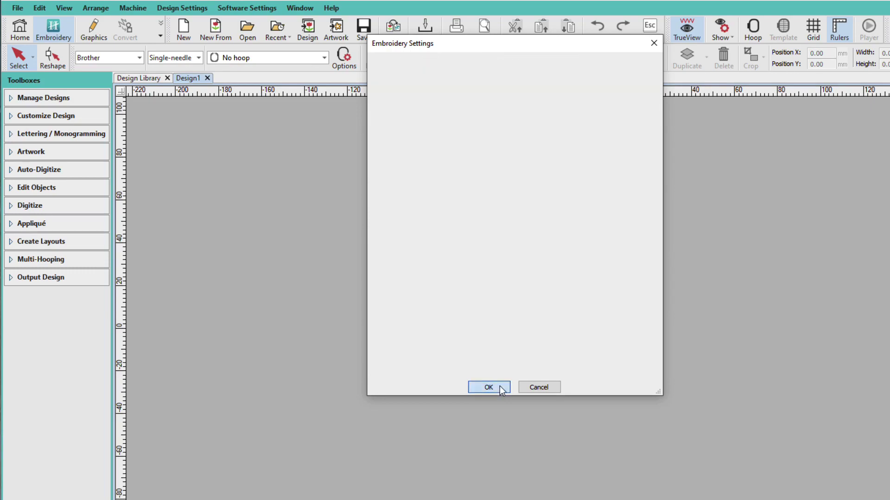